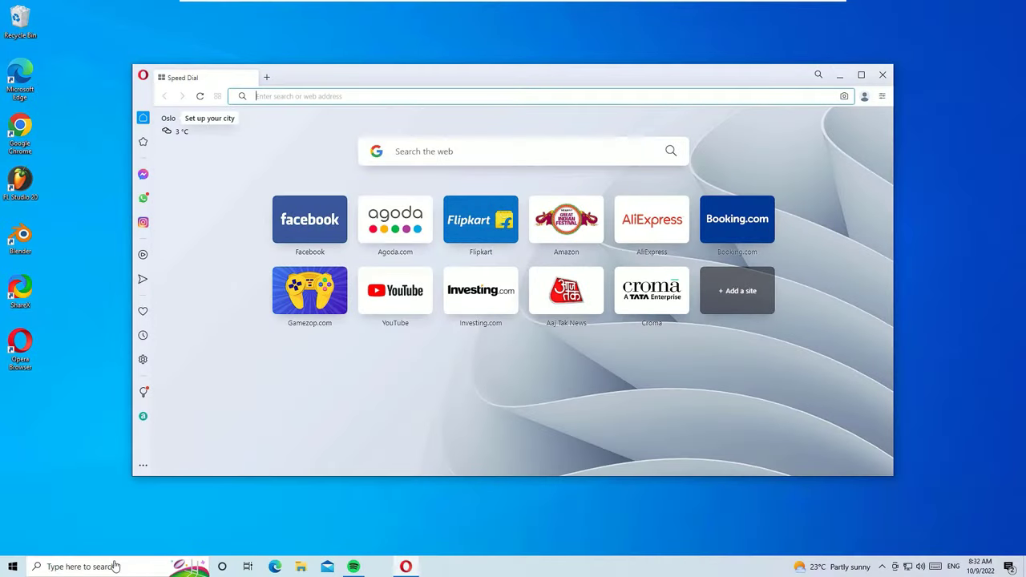
- Launch Paint from the taskbar search
left_click(114, 566)
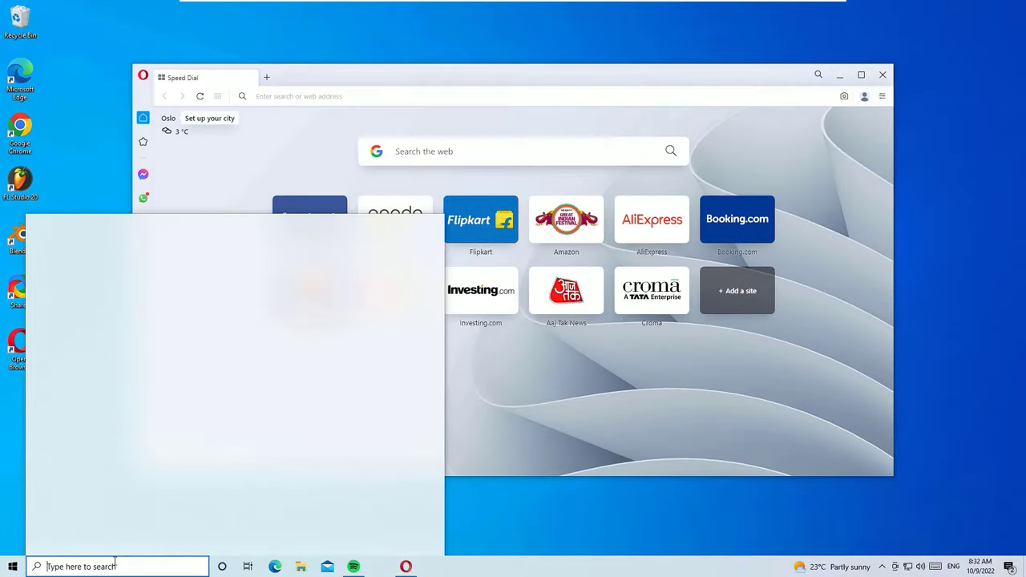
type("p")
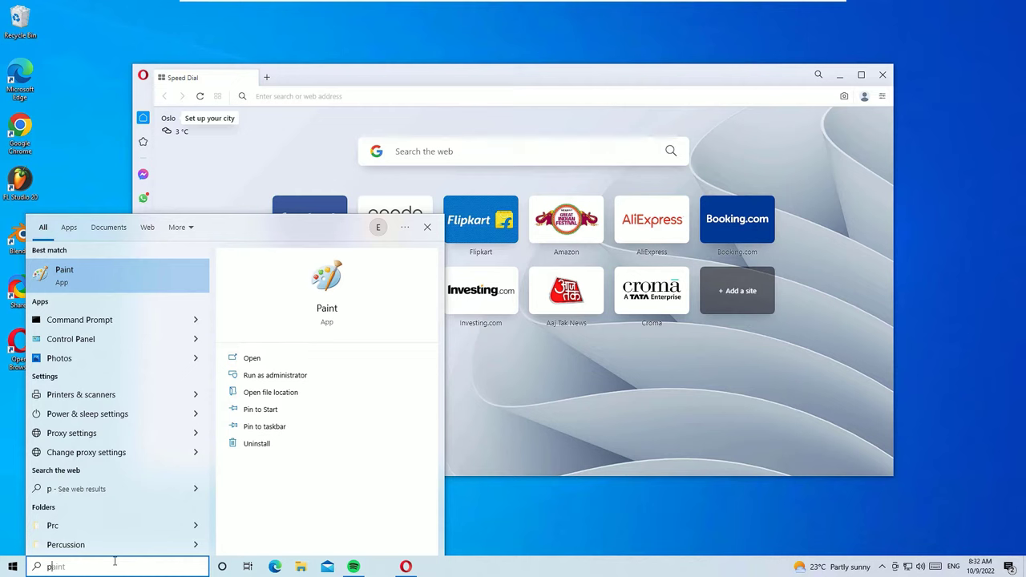
type("aint")
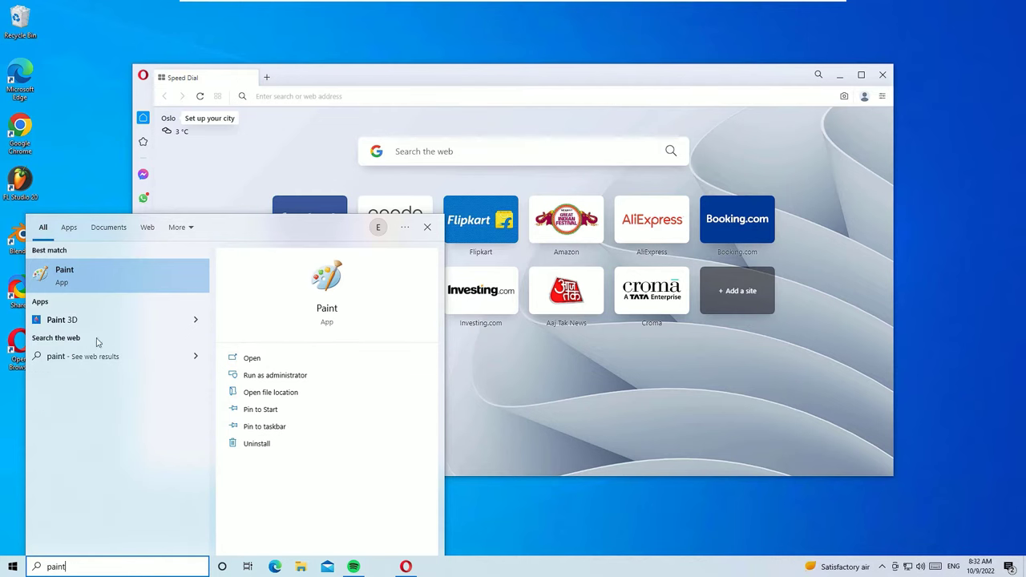
left_click(68, 284)
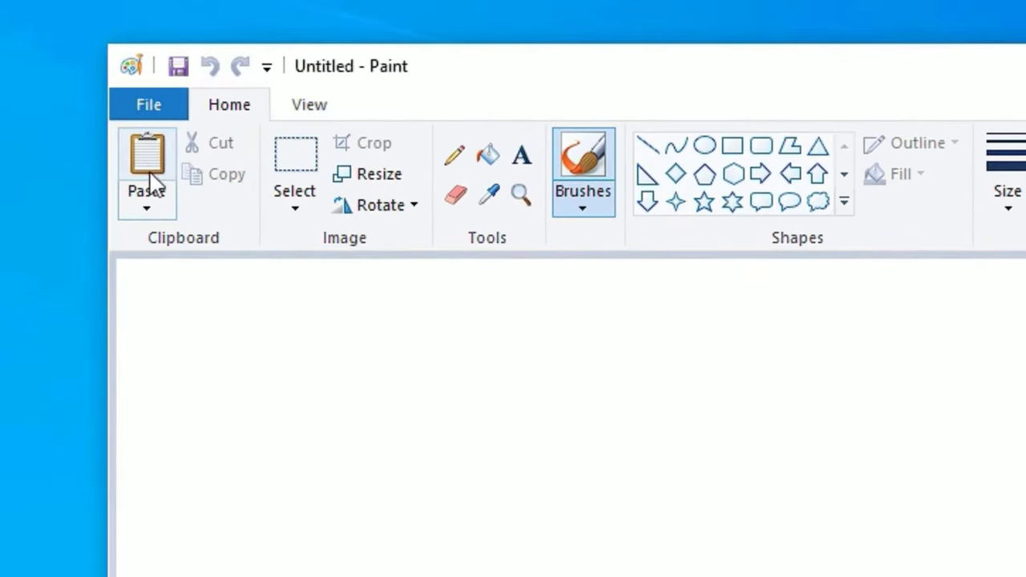
- Paste the desktop screenshot into the untitled 1920×1080px Paint image
left_click(148, 173)
key("super+Up")
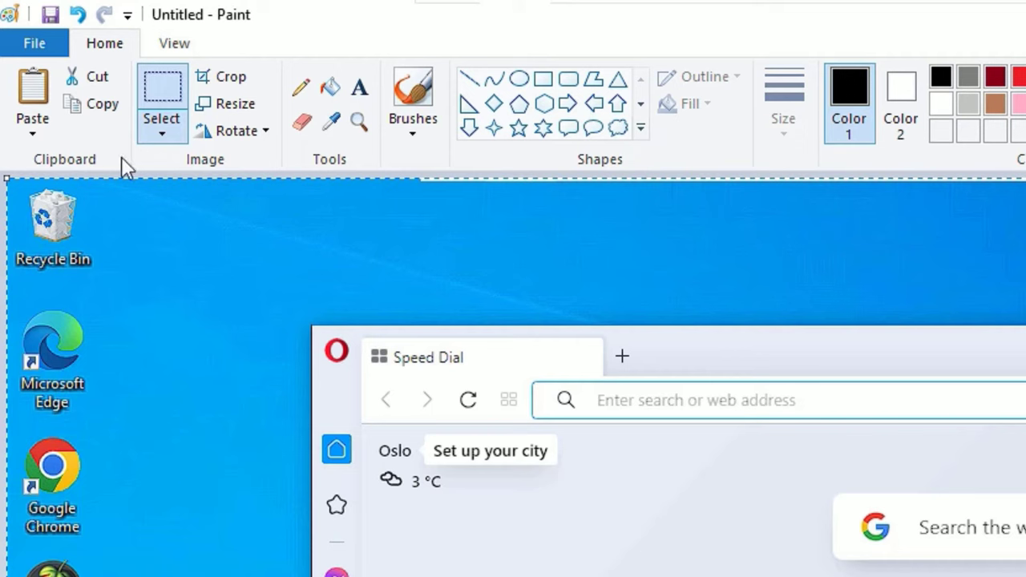
left_click(43, 42)
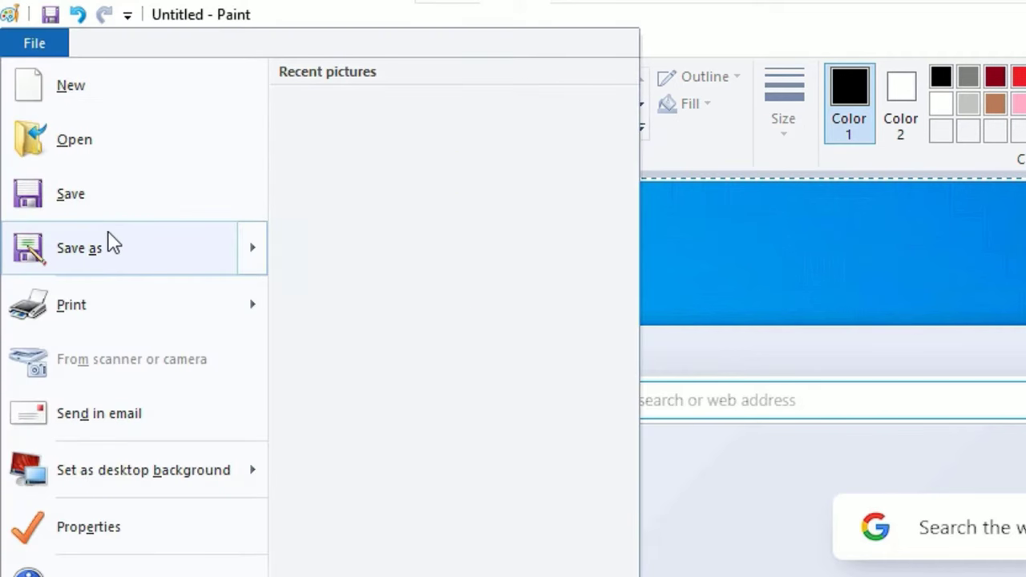
- Save the picture to the Desktop as a PNG named 'captured image'
mouse_move(116, 248)
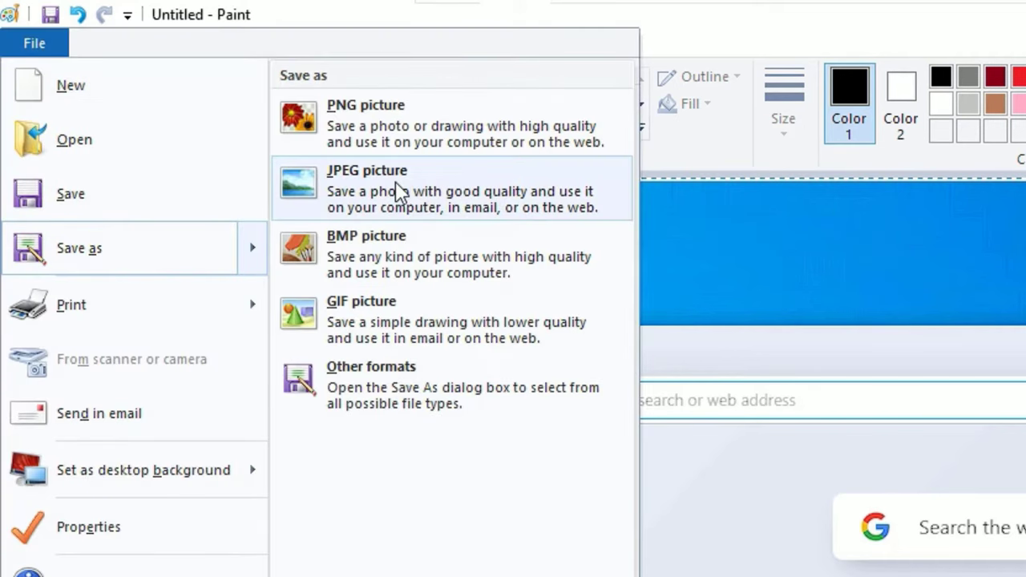
left_click(370, 128)
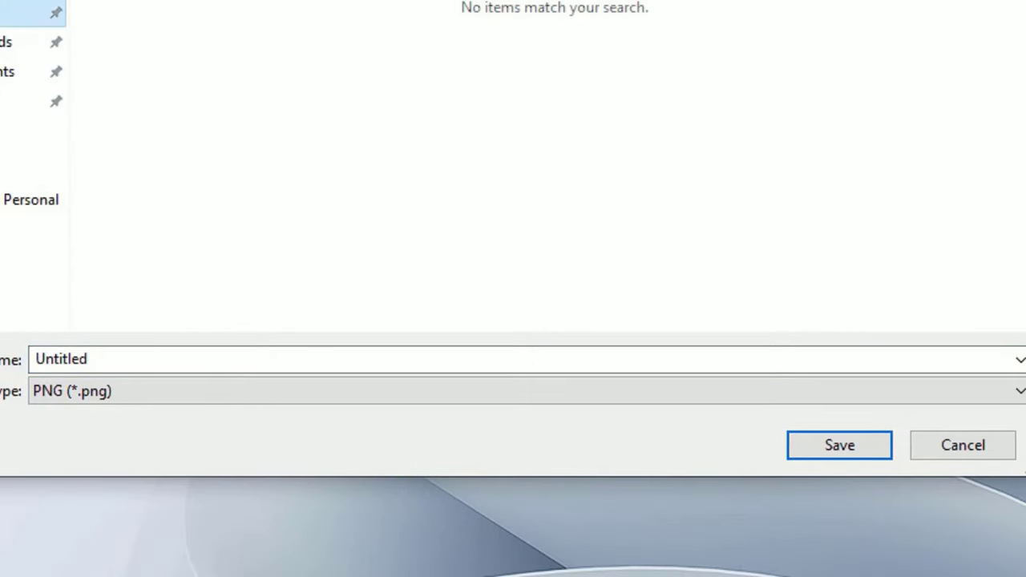
double_click(73, 352)
type("captured image")
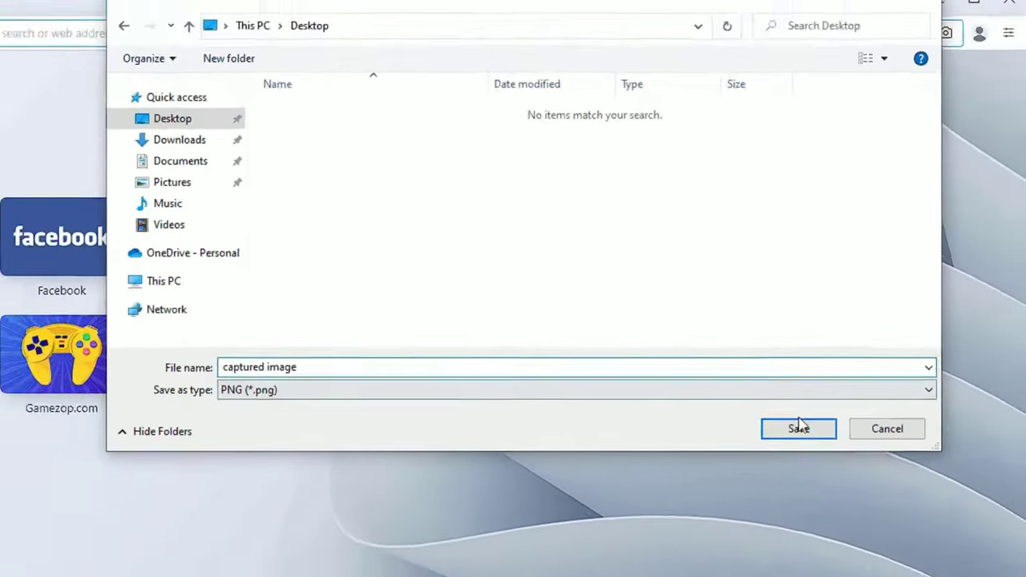
left_click(798, 426)
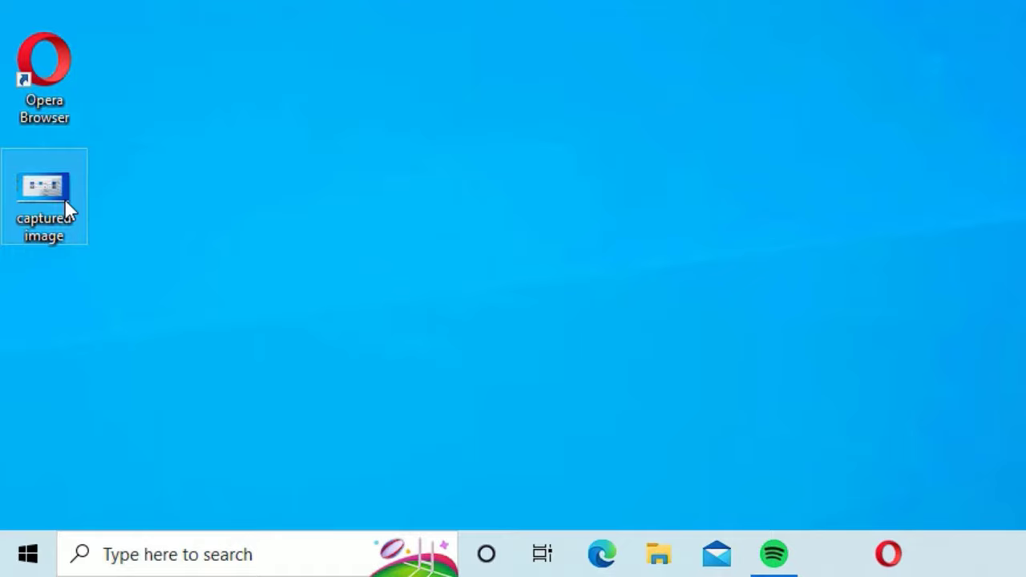
- View the saved 'captured image' file, then permanently delete it with Shift+Delete
double_click(64, 198)
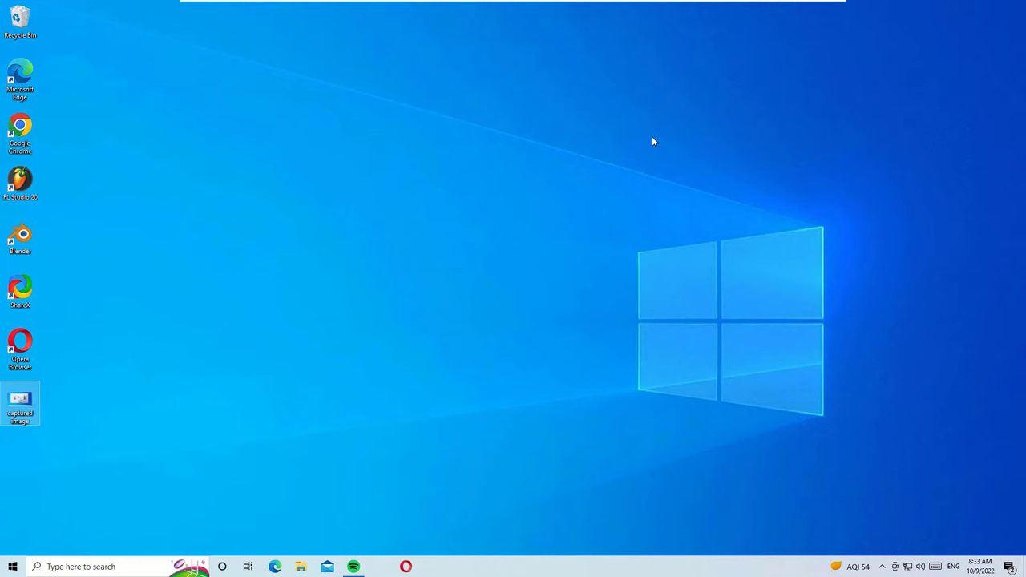
key("shift+Delete")
key("Return")
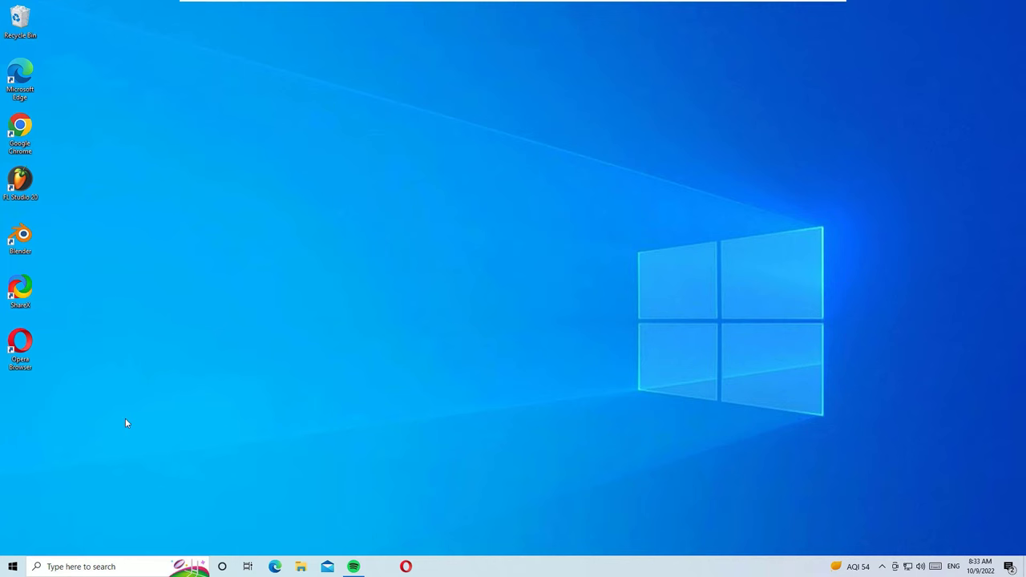
- Launch ShareX and search Windows for 'snipp'
double_click(21, 294)
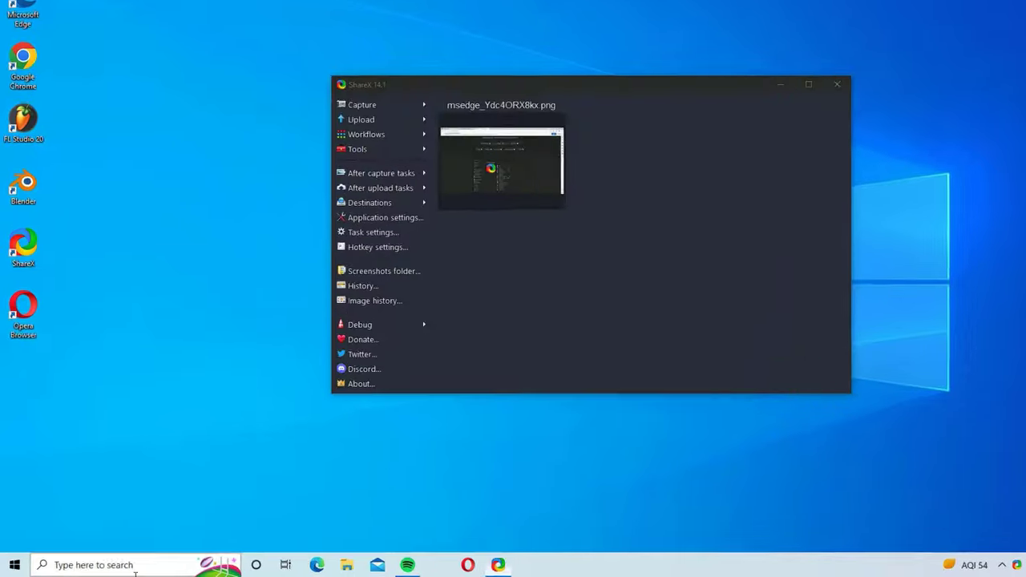
left_click(118, 570)
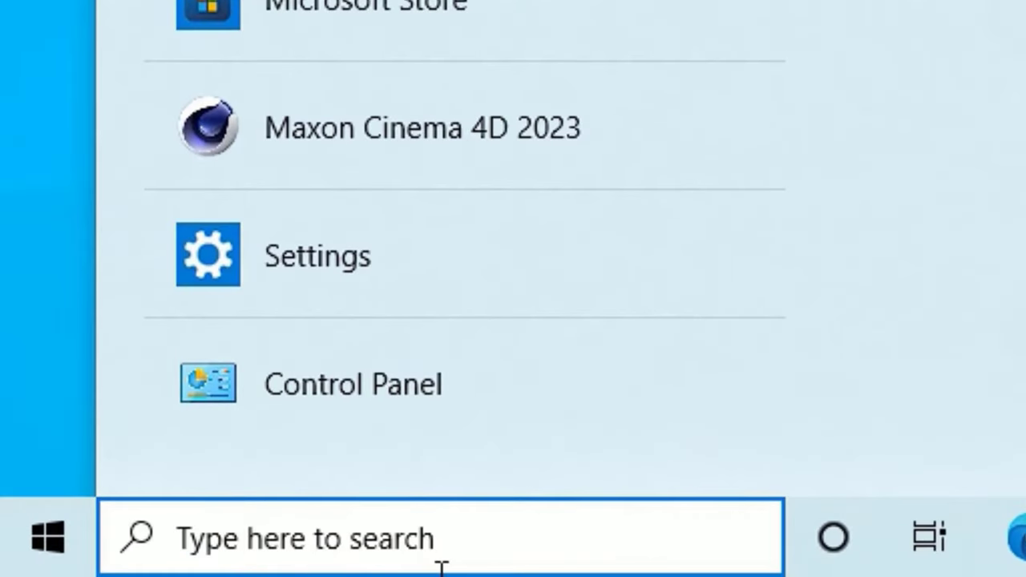
type("snipp")
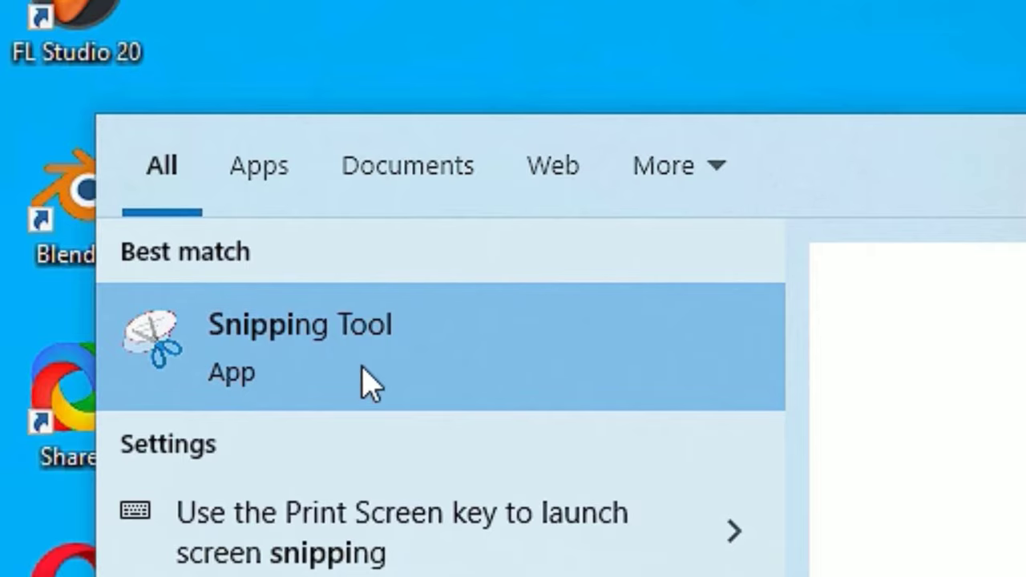
- Start Snipping Tool and snip the desktop region showing the ShareX window
left_click(369, 383)
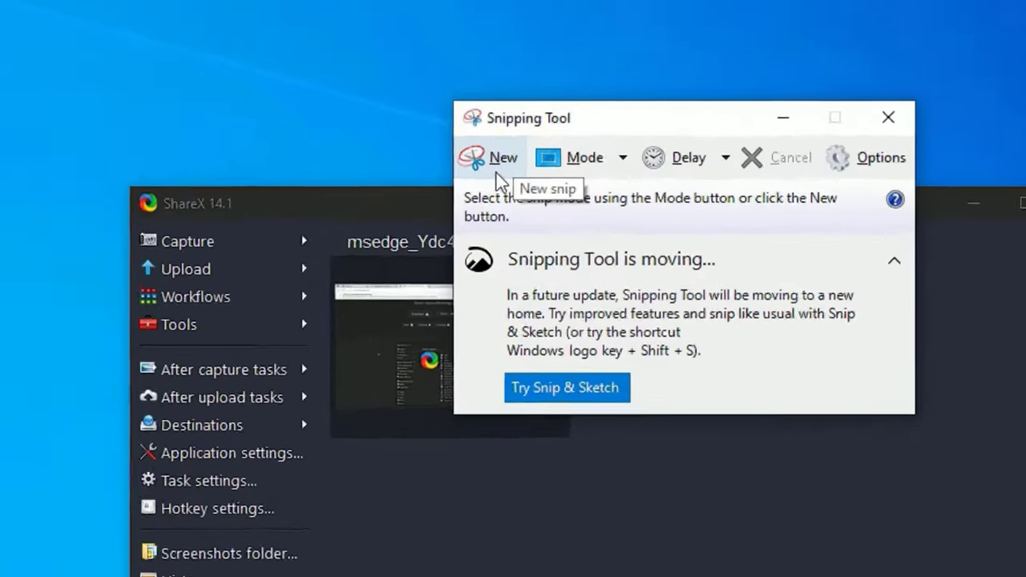
left_click(497, 173)
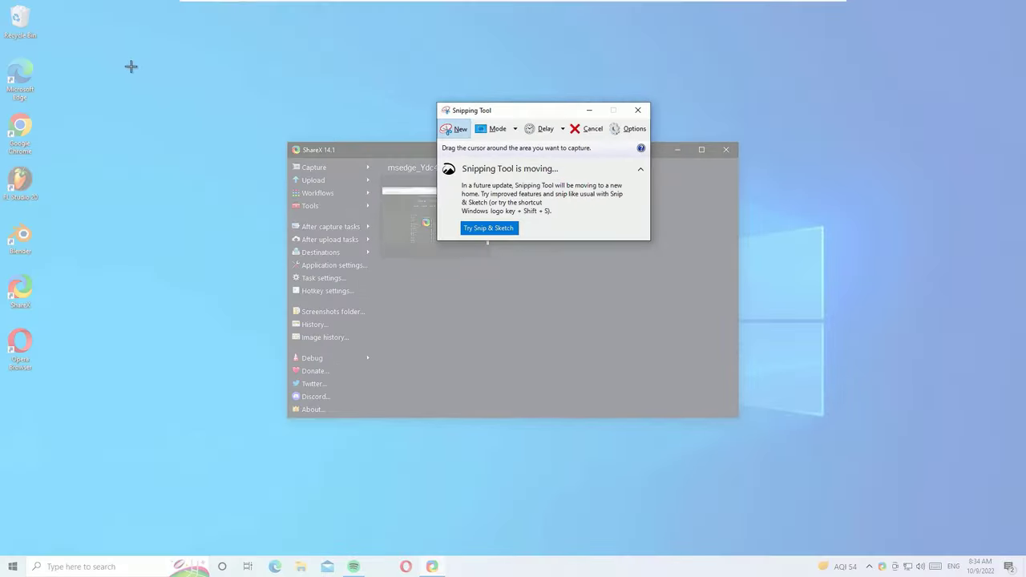
left_click_drag(116, 55, 904, 496)
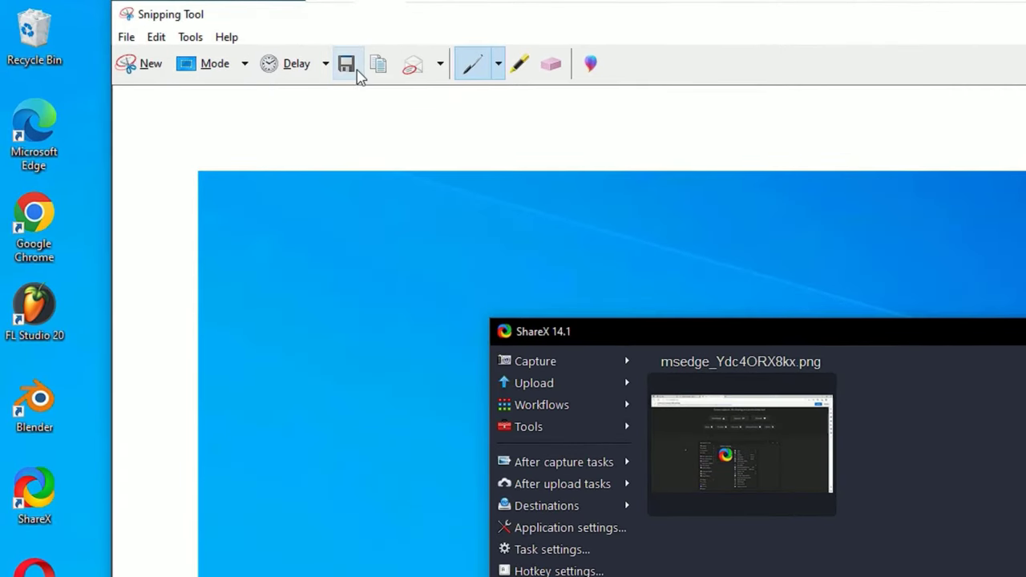
- Save the snip to the Desktop as a JPEG file named Capture
left_click(346, 65)
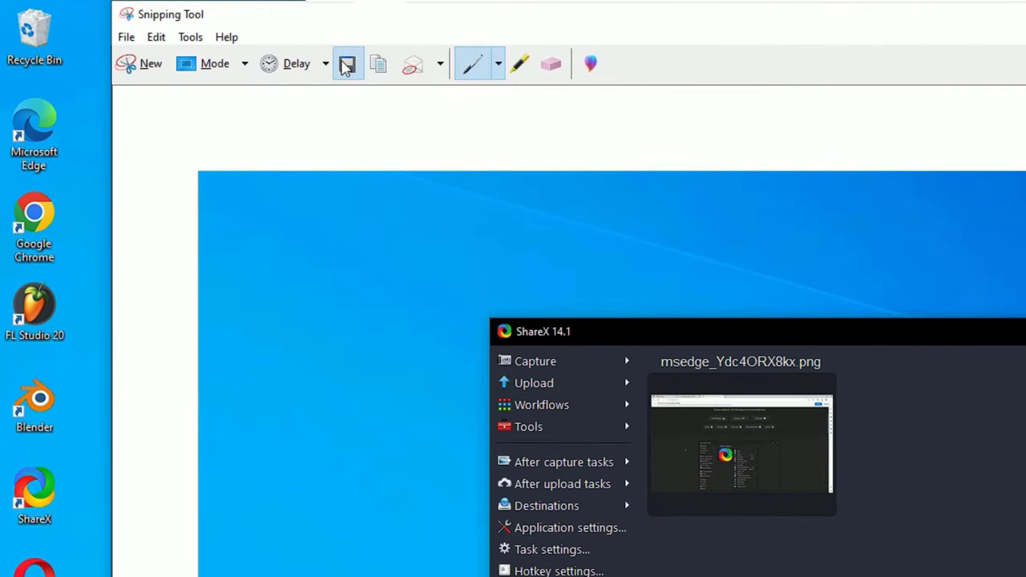
left_click(196, 192)
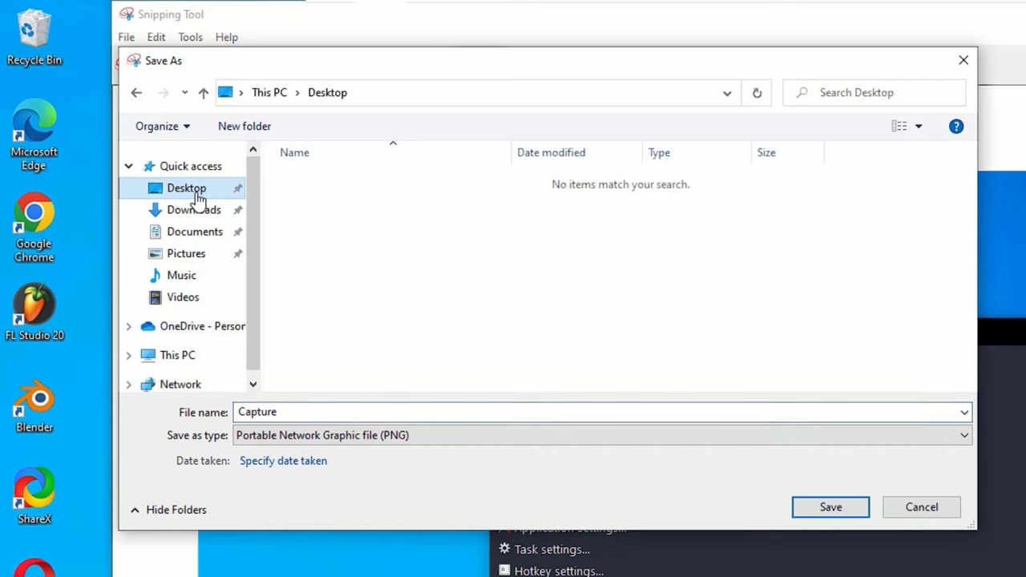
left_click(417, 435)
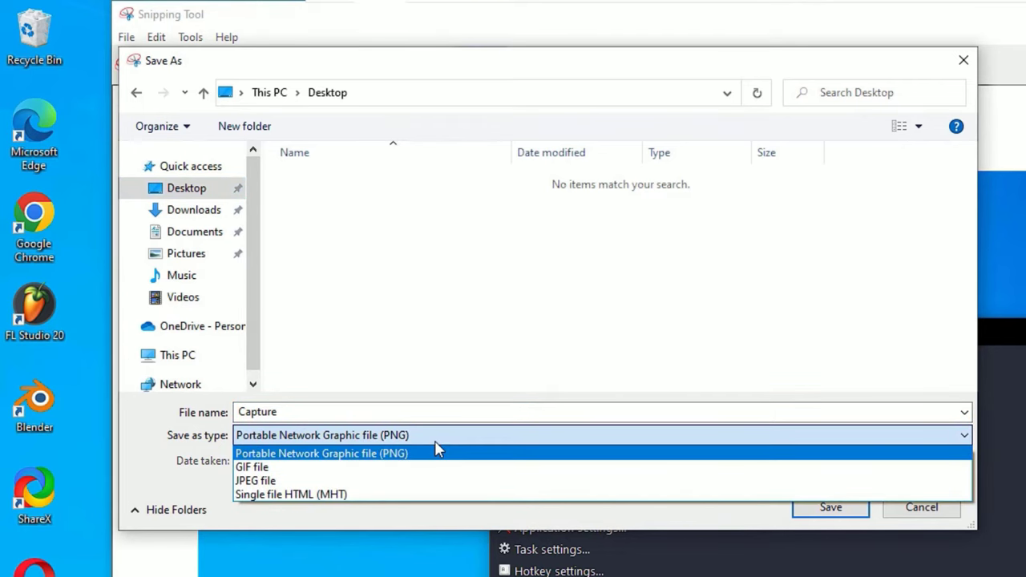
left_click(432, 480)
left_click(847, 506)
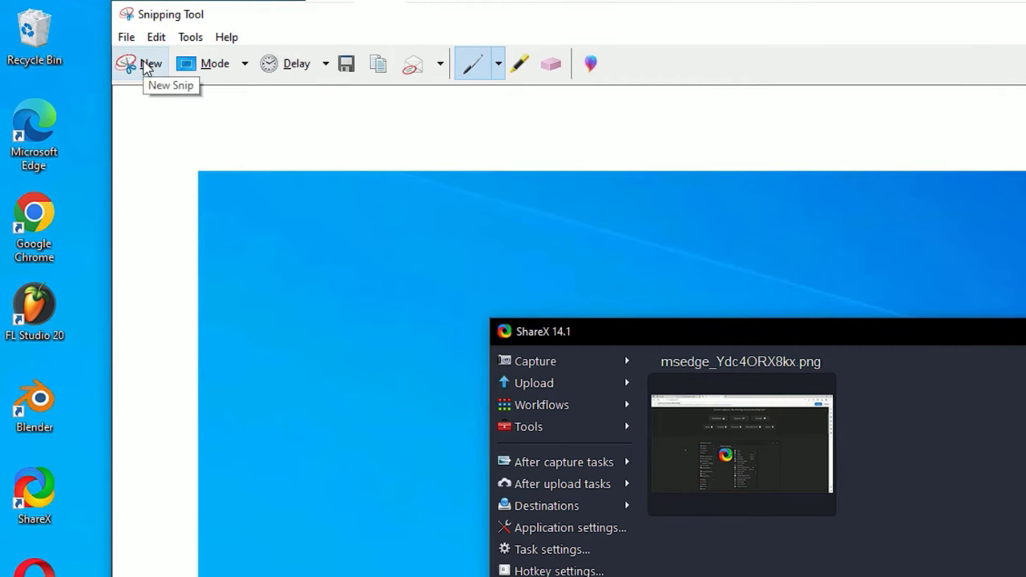
left_click(149, 65)
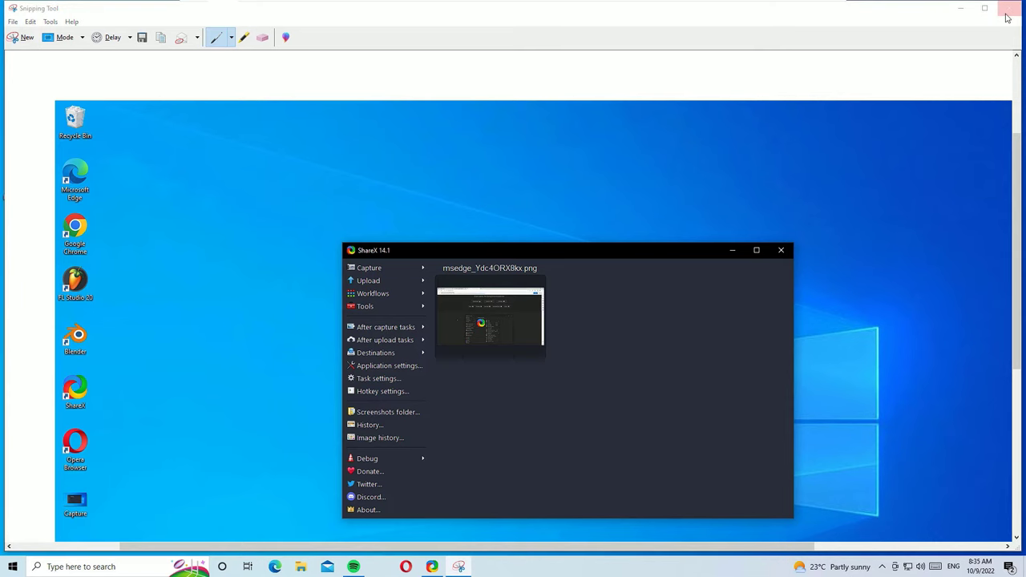
- Close Snipping Tool, declining to save the new snip
left_click(1007, 14)
left_click(554, 290)
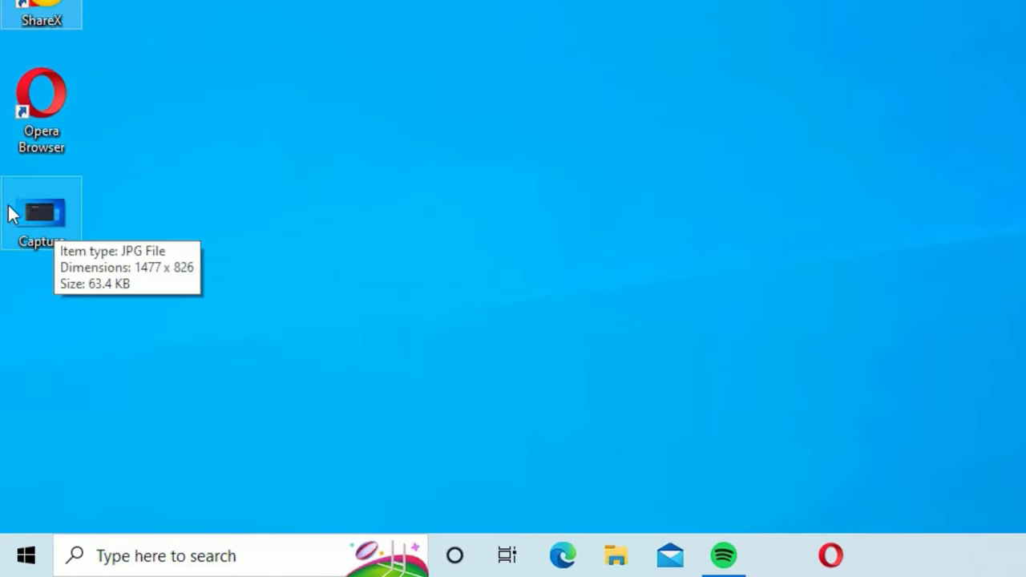
double_click(17, 226)
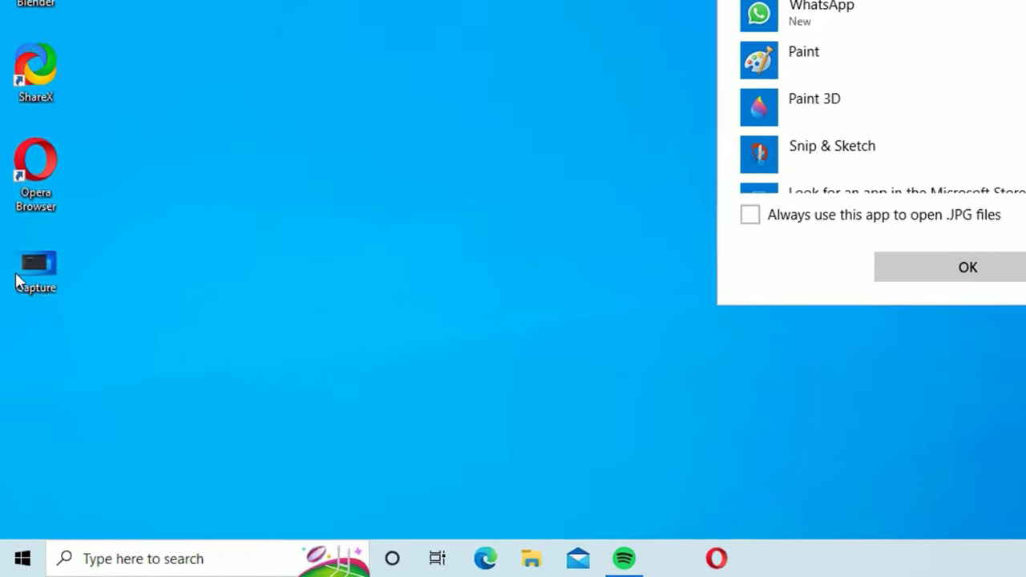
left_click(551, 403)
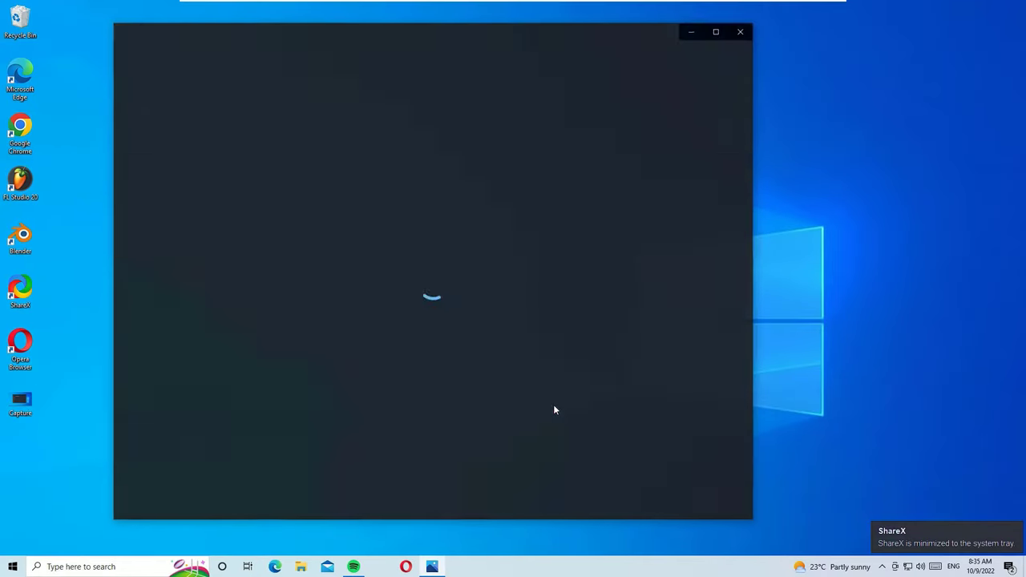
key("alt+F4")
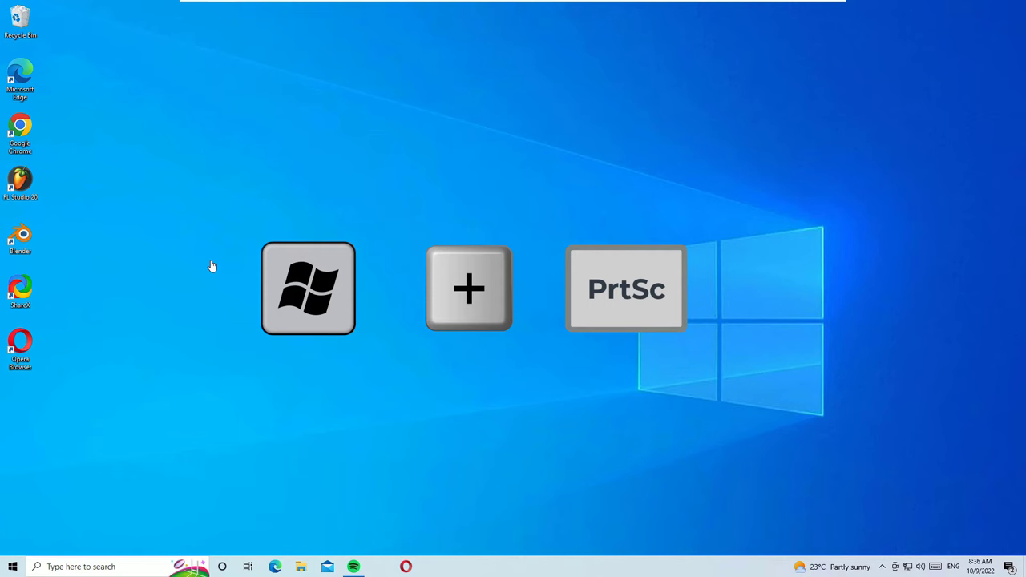
- Capture the full screen to a saved file with the Win+PrtSc shortcut
key("super+Print")
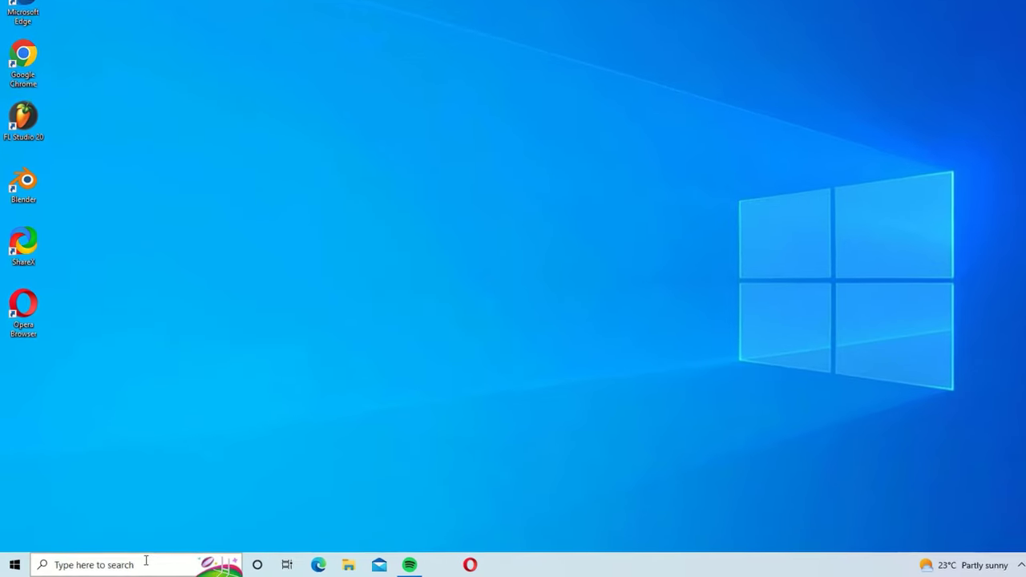
left_click(126, 563)
type("pic")
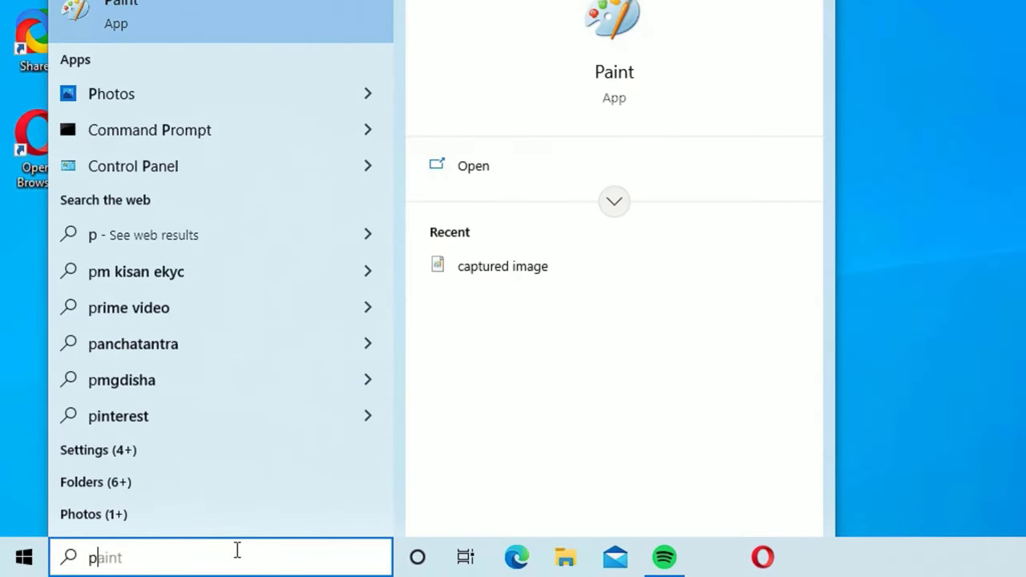
type("tures")
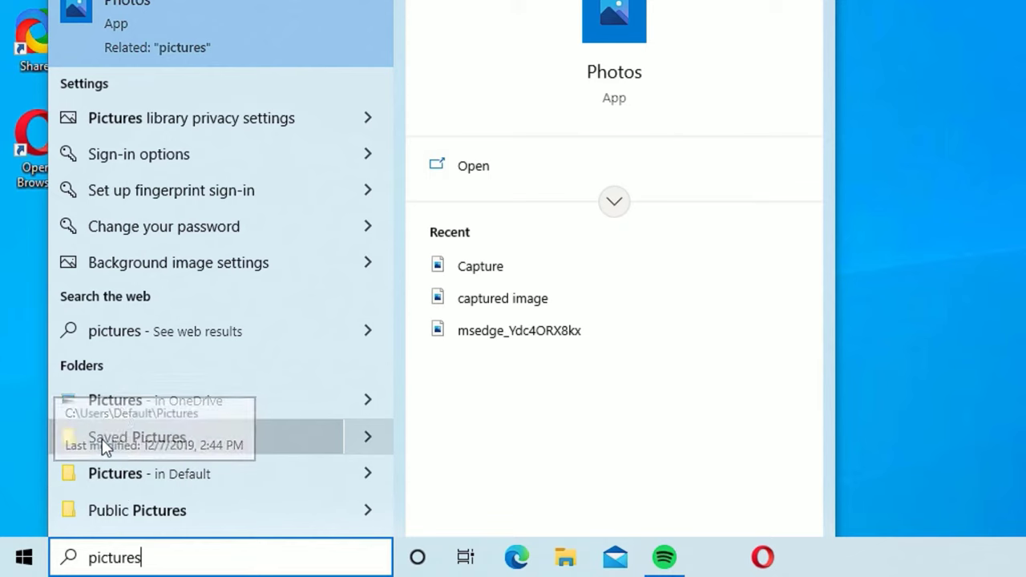
left_click(132, 417)
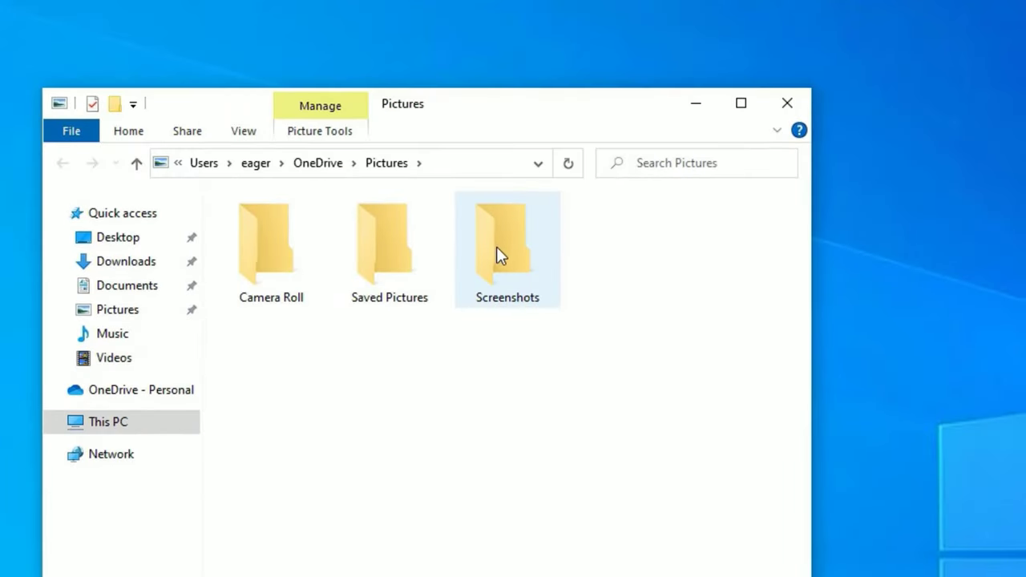
double_click(514, 244)
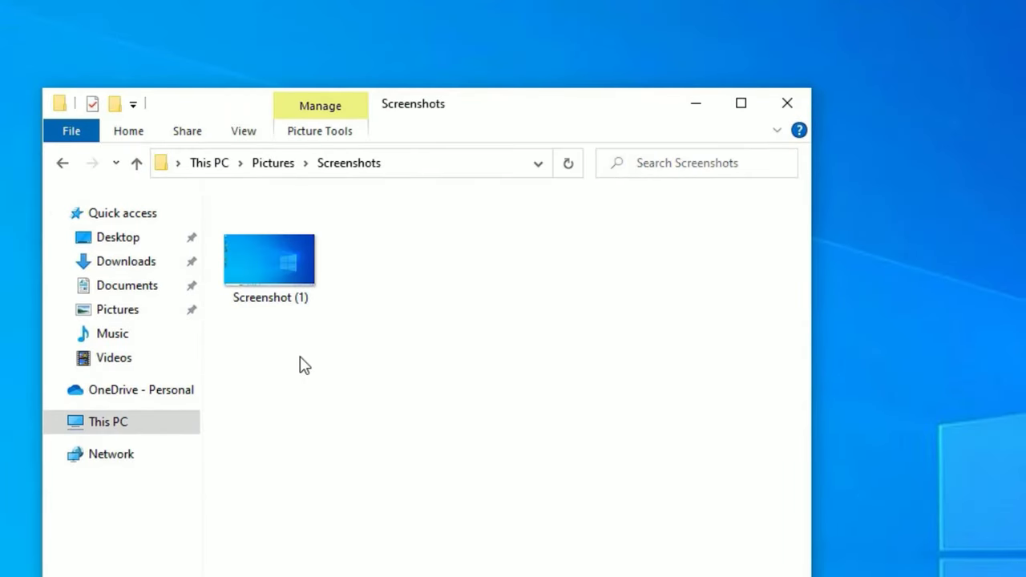
double_click(279, 270)
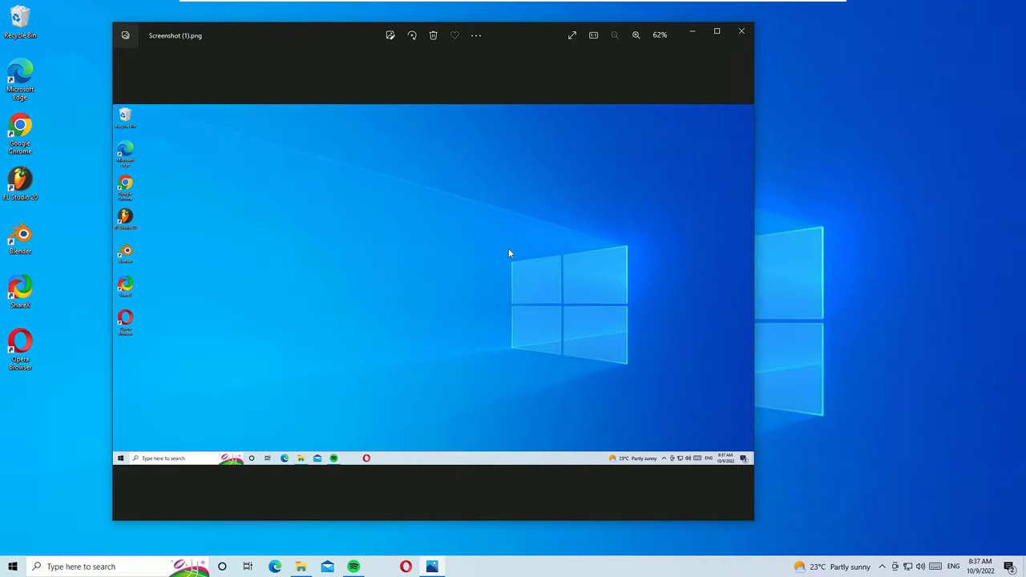
key("alt+F4")
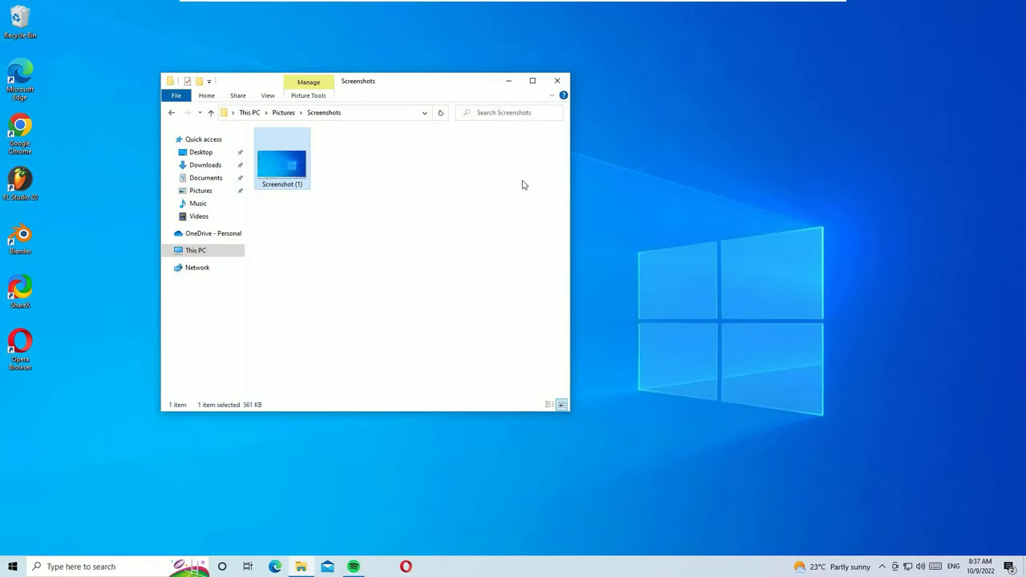
left_click(556, 84)
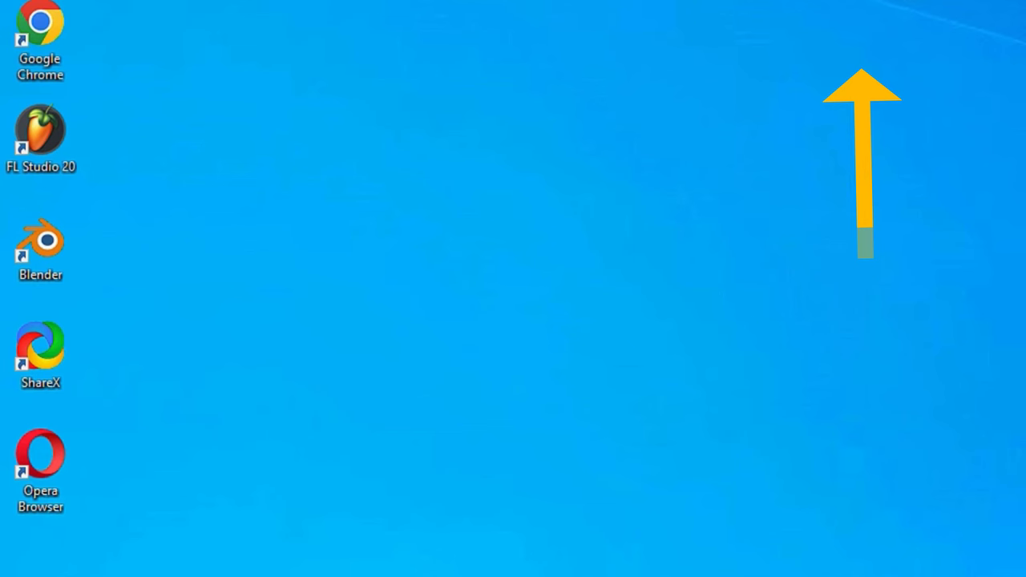
- Launch ShareX, take a Fullscreen capture saved as dw1bhwDajO.png, and close ShareX
double_click(36, 365)
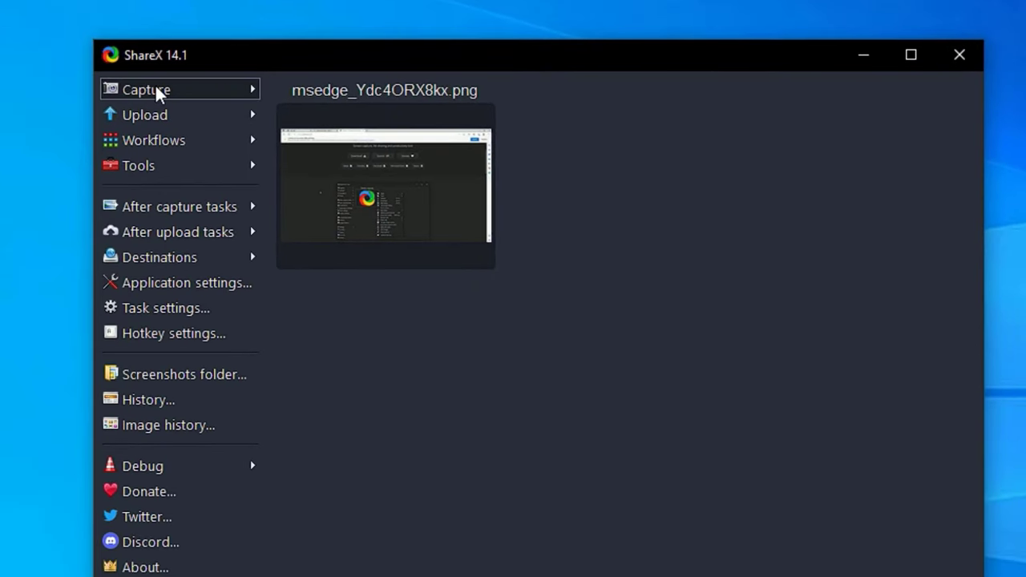
left_click(313, 165)
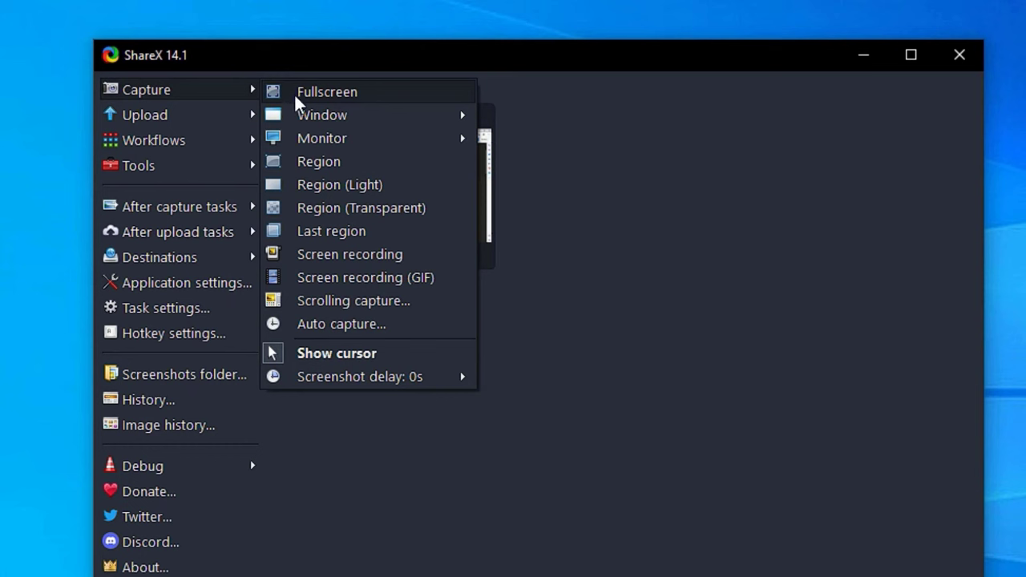
mouse_move(303, 114)
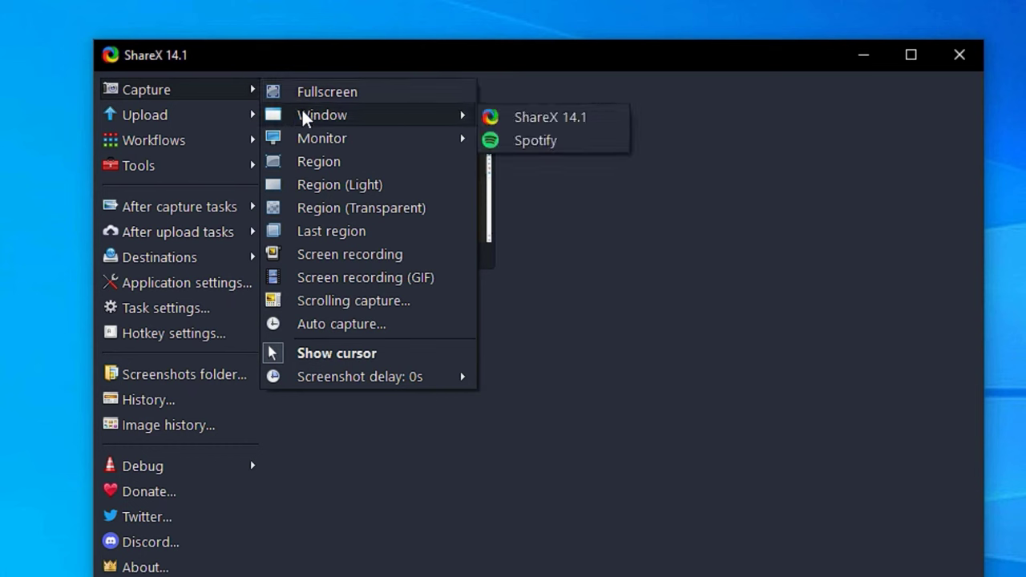
mouse_move(308, 146)
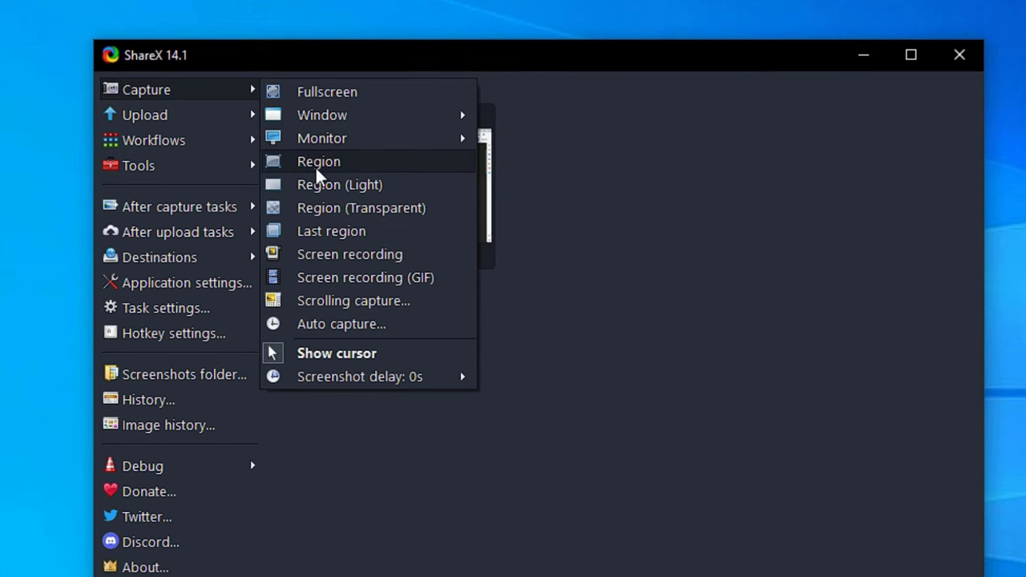
left_click(329, 93)
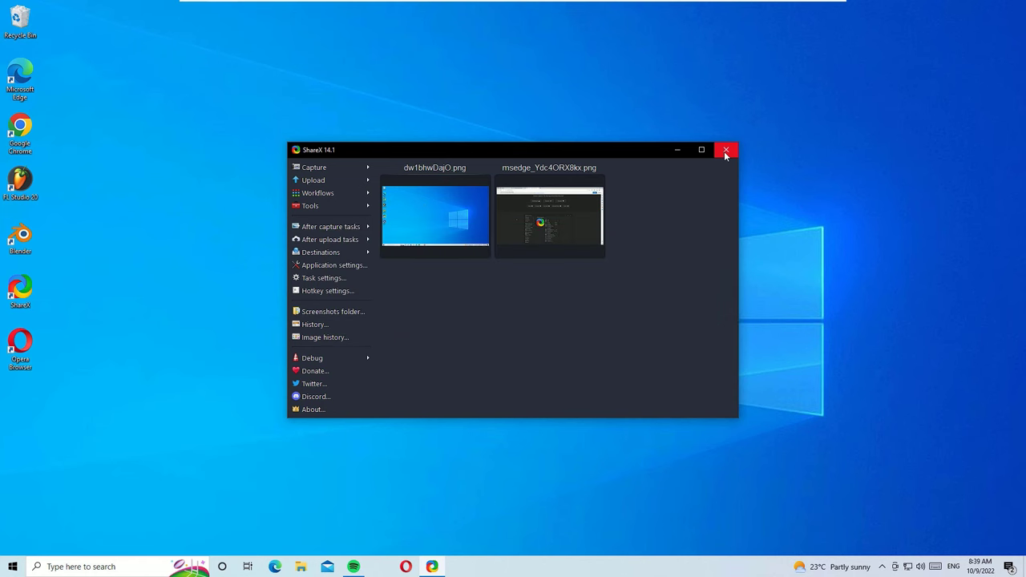
left_click(725, 151)
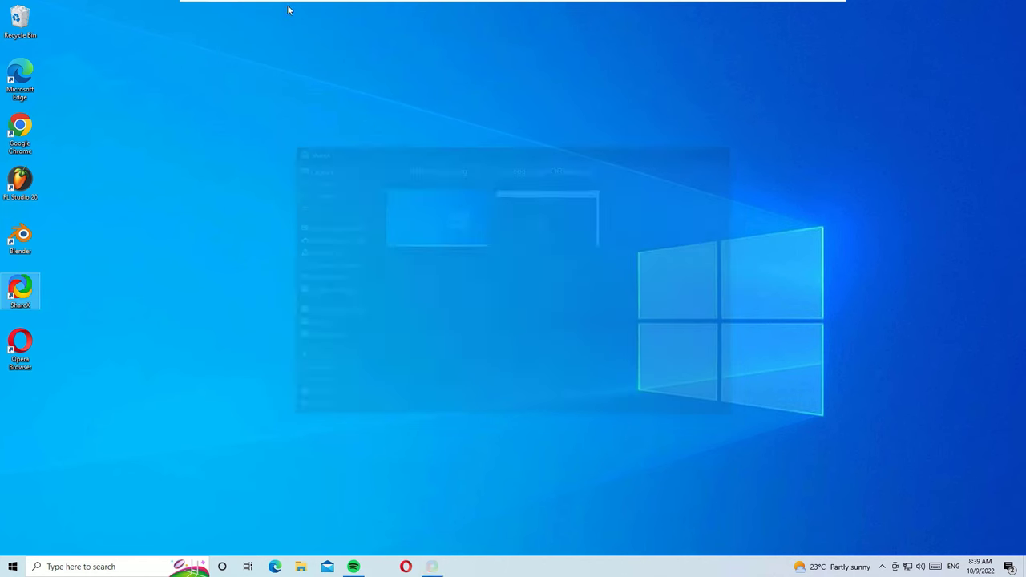